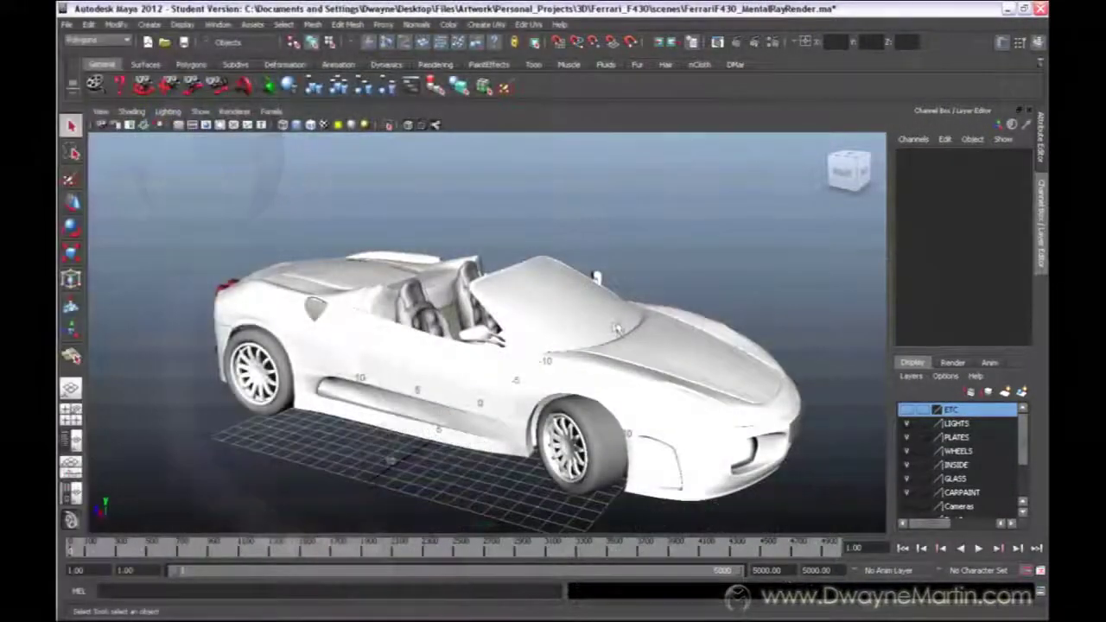
# Orbit around the Ferrari and turn on the ETC layer's visibility to show wipers and roll hoops
pyautogui.keyDown('alt'); pyautogui.moveTo(617, 329); pyautogui.dragTo(640, 353); pyautogui.keyUp('alt')
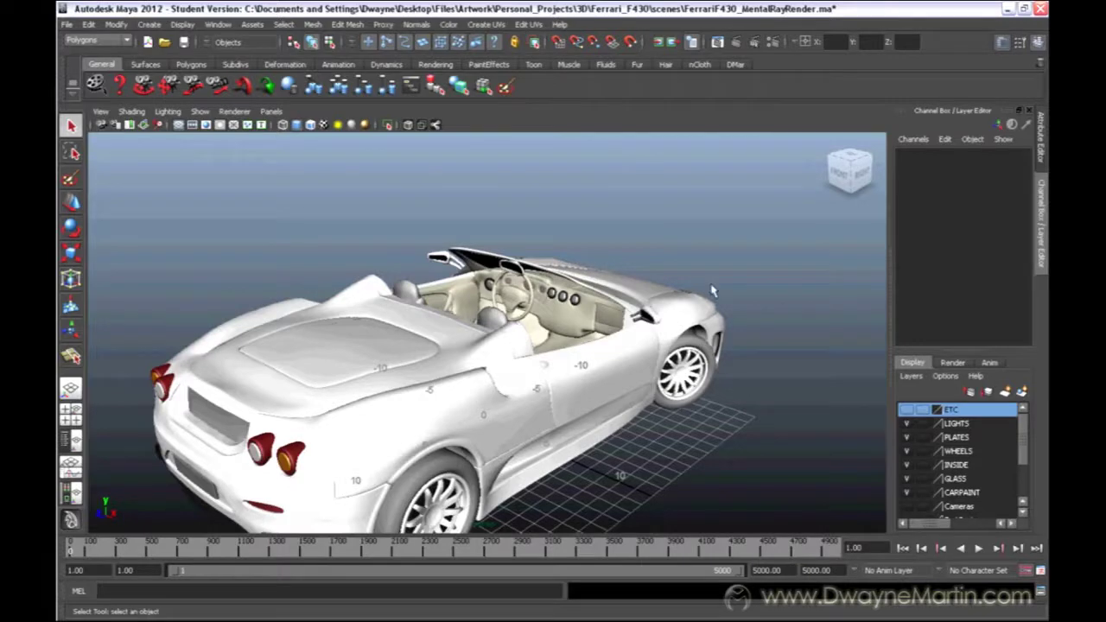
pyautogui.keyDown('alt'); pyautogui.moveTo(714, 291); pyautogui.dragTo(500, 266); pyautogui.keyUp('alt')
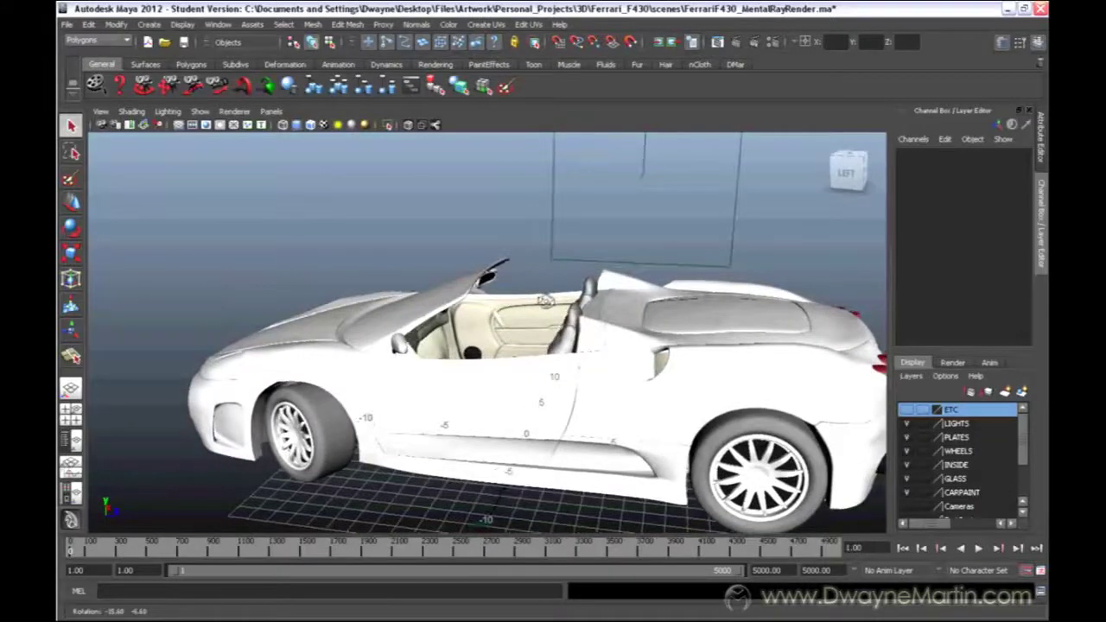
pyautogui.keyDown('alt'); pyautogui.moveTo(614, 313); pyautogui.dragTo(834, 325); pyautogui.keyUp('alt')
pyautogui.click(906, 409)
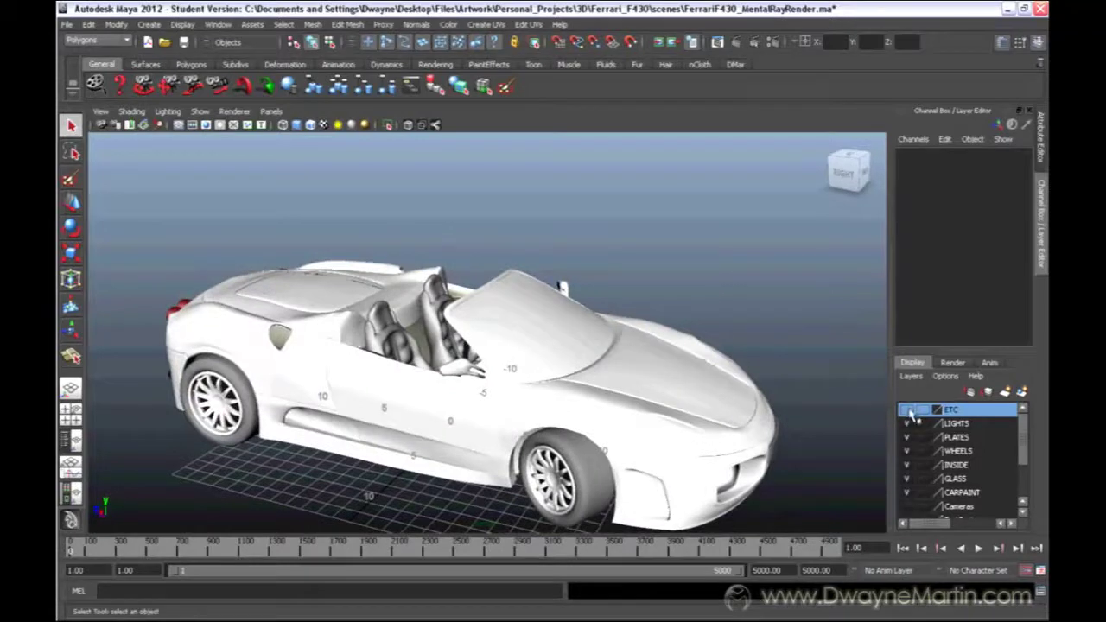
pyautogui.keyDown('alt'); pyautogui.moveTo(657, 319); pyautogui.dragTo(388, 300); pyautogui.keyUp('alt')
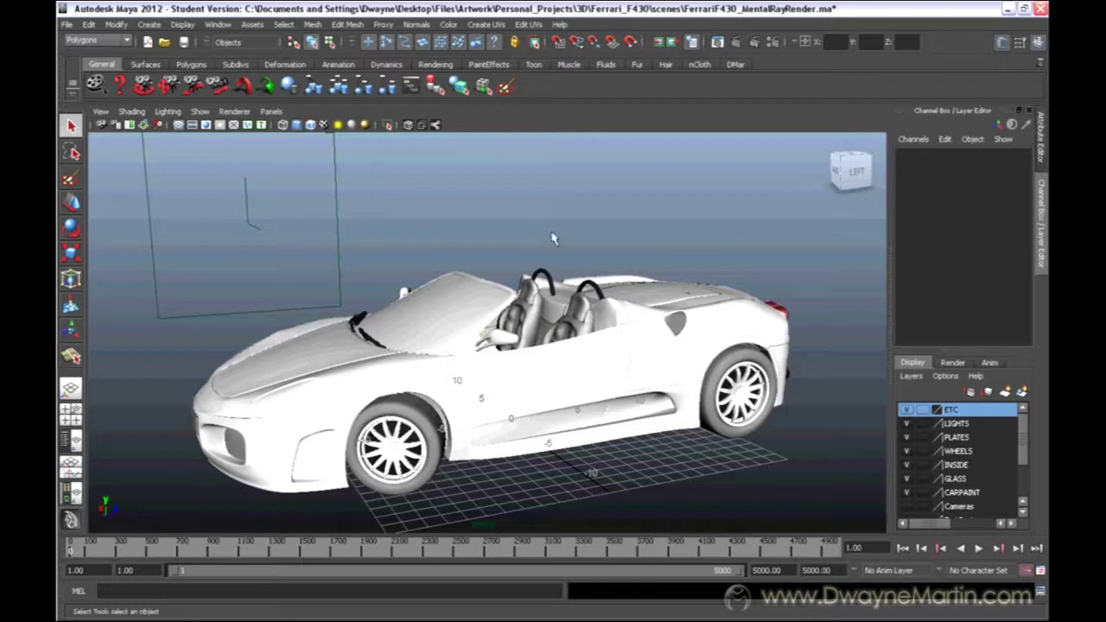
# Orbit the Ferrari to inspect it from the front, left side, rear, top and three-quarter angles
pyautogui.moveTo(639, 279)
pyautogui.keyDown('alt'); pyautogui.mouseDown()
pyautogui.moveTo(637, 267)
pyautogui.moveTo(657, 257)
pyautogui.moveTo(644, 257)
pyautogui.mouseUp(); pyautogui.keyUp('alt')
pyautogui.keyDown('alt'); pyautogui.moveTo(424, 365); pyautogui.dragTo(504, 337); pyautogui.keyUp('alt')
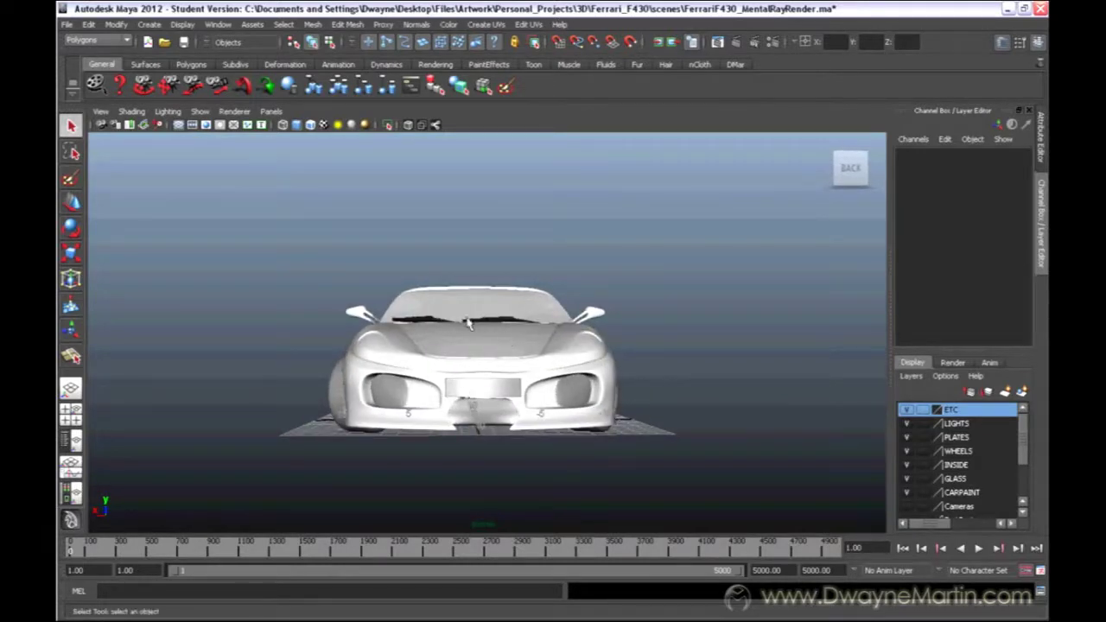
pyautogui.keyDown('alt'); pyautogui.moveTo(676, 345); pyautogui.dragTo(688, 338); pyautogui.keyUp('alt')
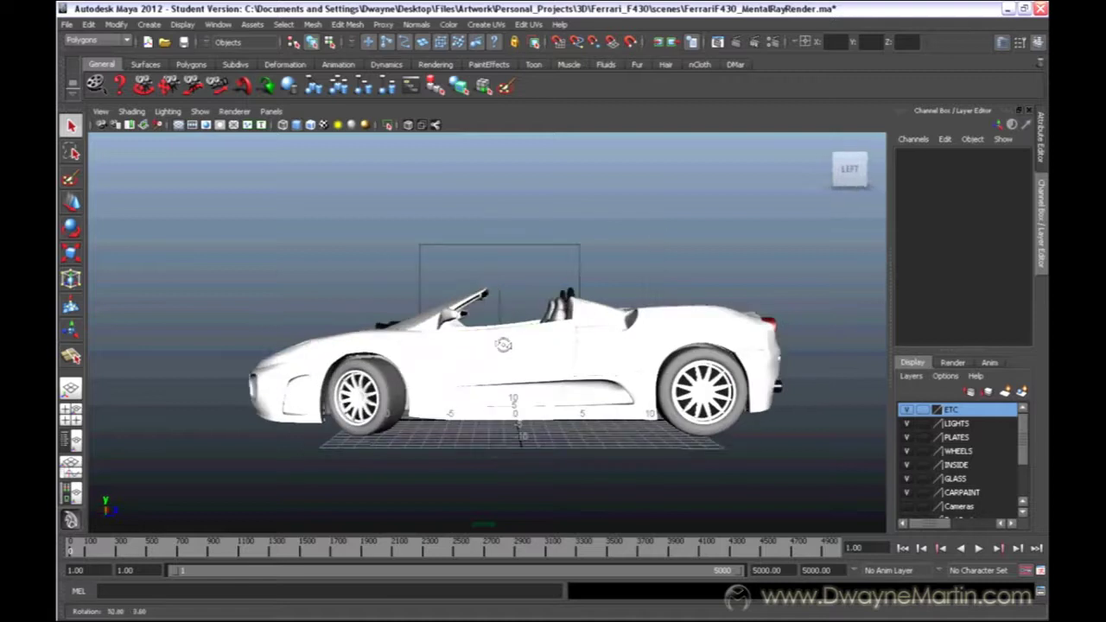
pyautogui.keyDown('alt'); pyautogui.moveTo(445, 350); pyautogui.dragTo(476, 360); pyautogui.keyUp('alt')
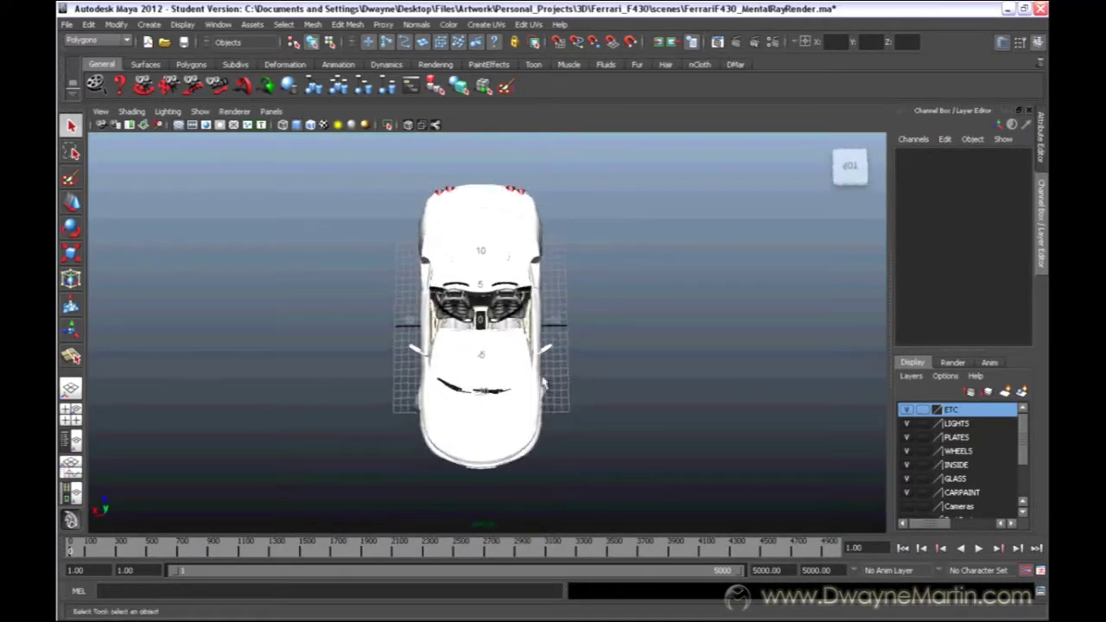
pyautogui.keyDown('alt'); pyautogui.moveTo(606, 350); pyautogui.dragTo(408, 365); pyautogui.keyUp('alt')
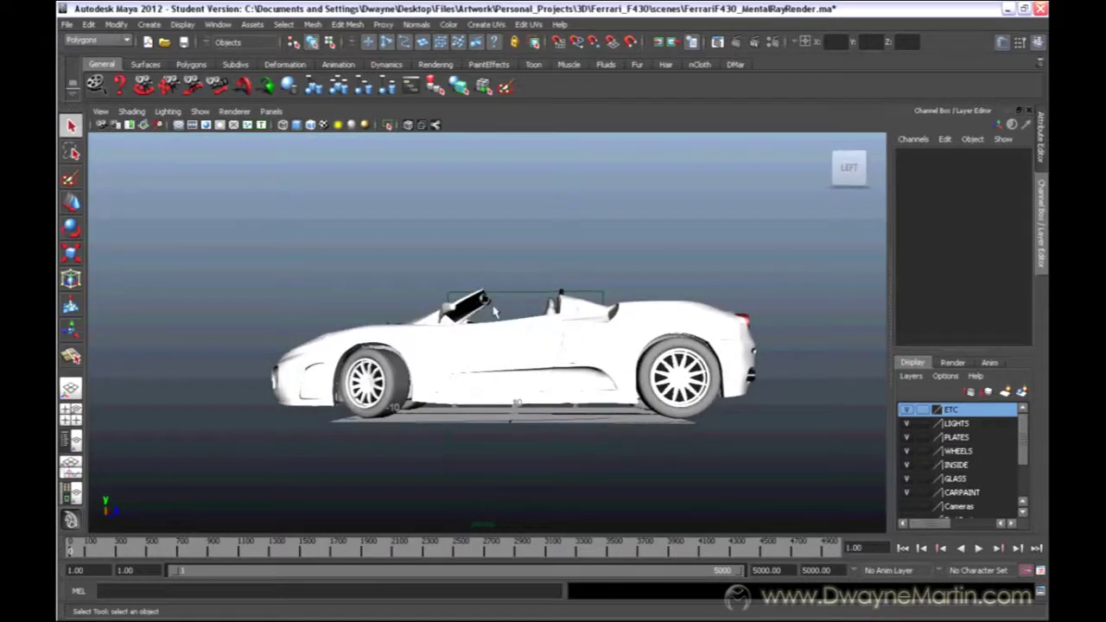
pyautogui.keyDown('alt'); pyautogui.moveTo(495, 313); pyautogui.dragTo(476, 336); pyautogui.keyUp('alt')
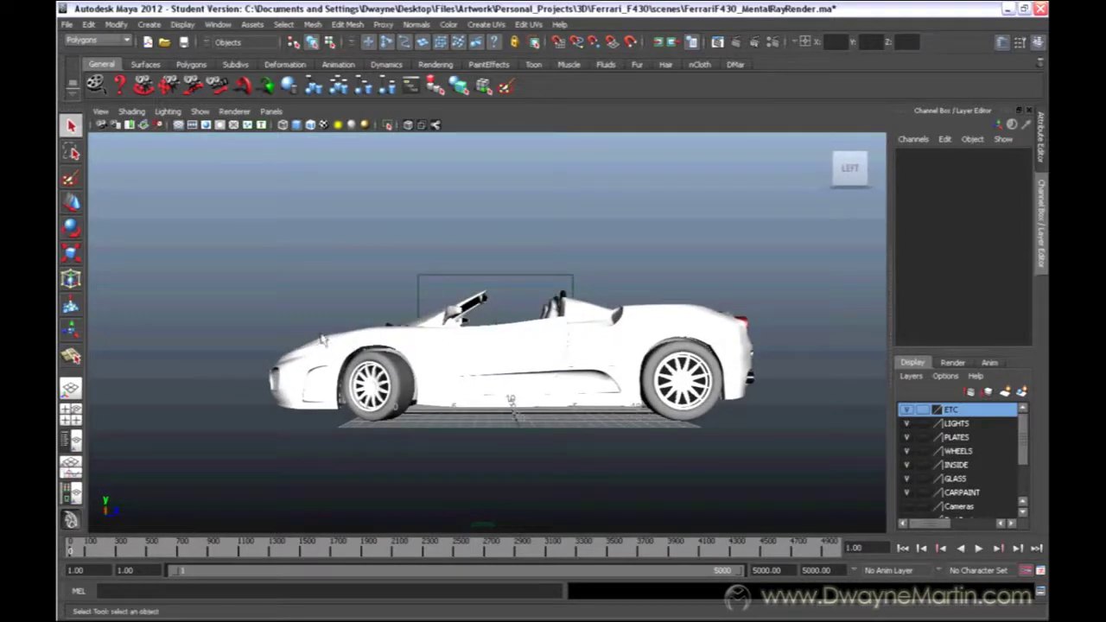
pyautogui.keyDown('alt'); pyautogui.moveTo(603, 366); pyautogui.dragTo(679, 365); pyautogui.keyUp('alt')
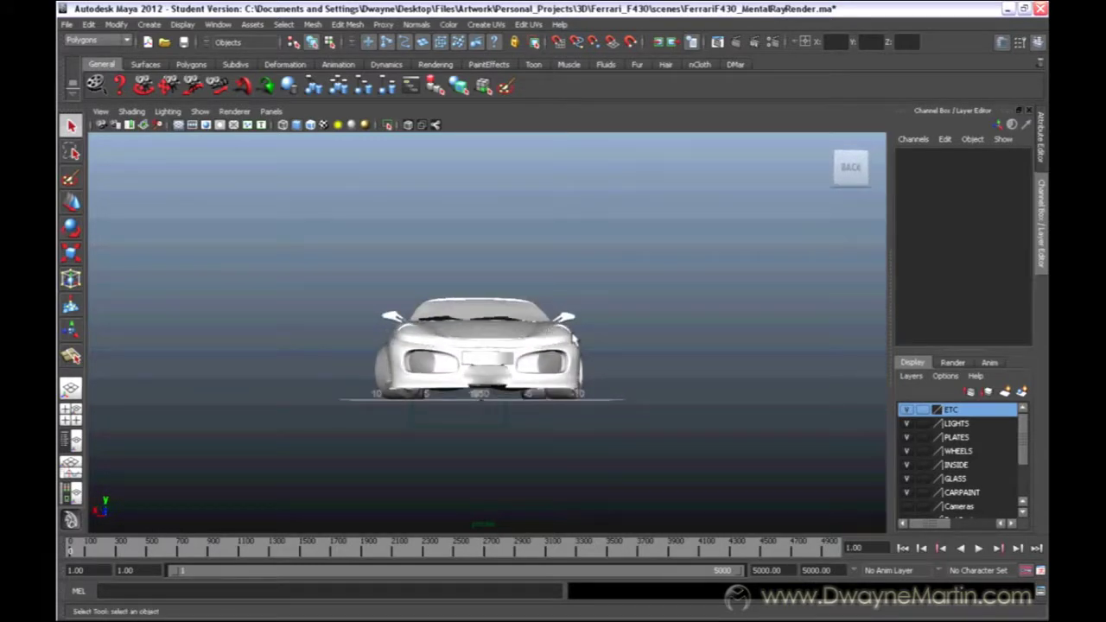
pyautogui.keyDown('alt'); pyautogui.moveTo(649, 347); pyautogui.dragTo(630, 435); pyautogui.keyUp('alt')
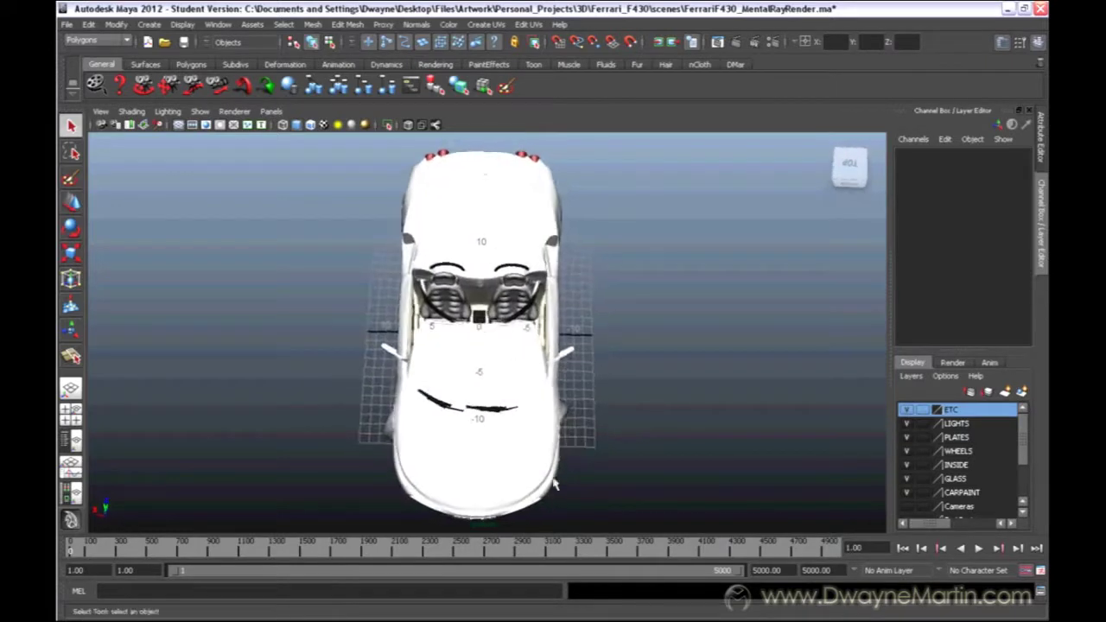
pyautogui.keyDown('alt'); pyautogui.moveTo(552, 469); pyautogui.dragTo(600, 374); pyautogui.keyUp('alt')
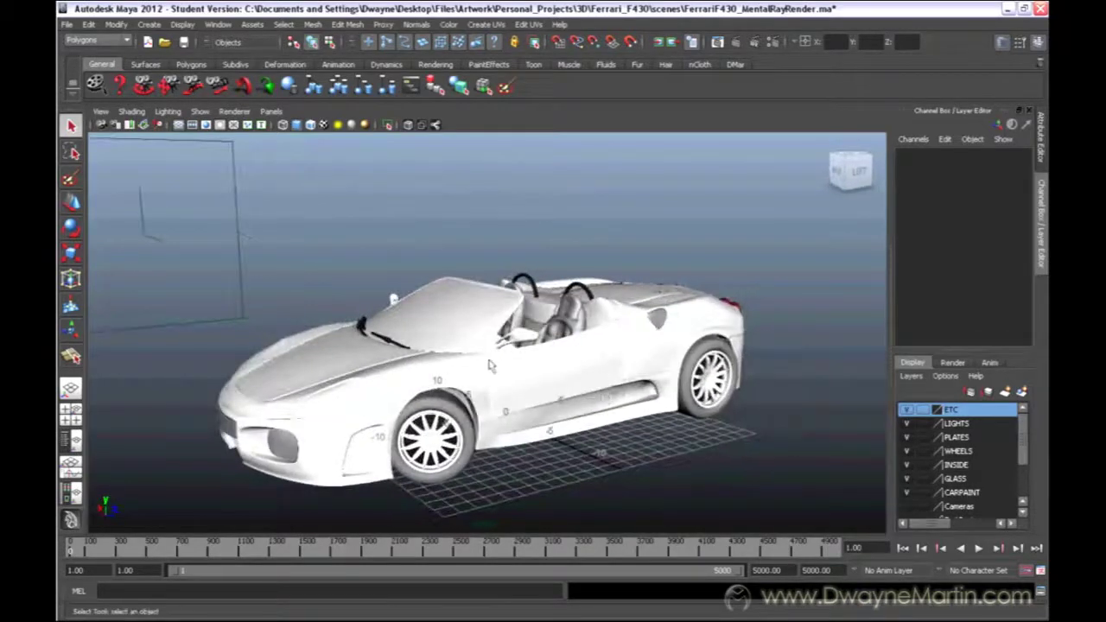
pyautogui.keyDown('alt'); pyautogui.moveTo(489, 365); pyautogui.dragTo(507, 305); pyautogui.keyUp('alt')
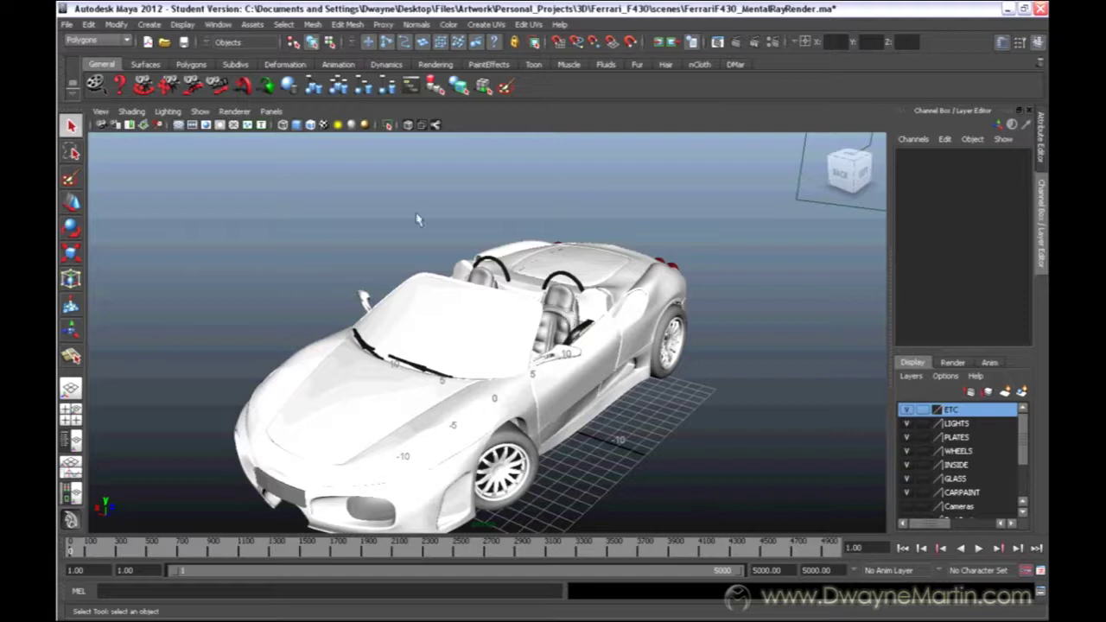
# Start a new scene without saving the Ferrari file, then orbit the empty grid
pyautogui.click(148, 41)
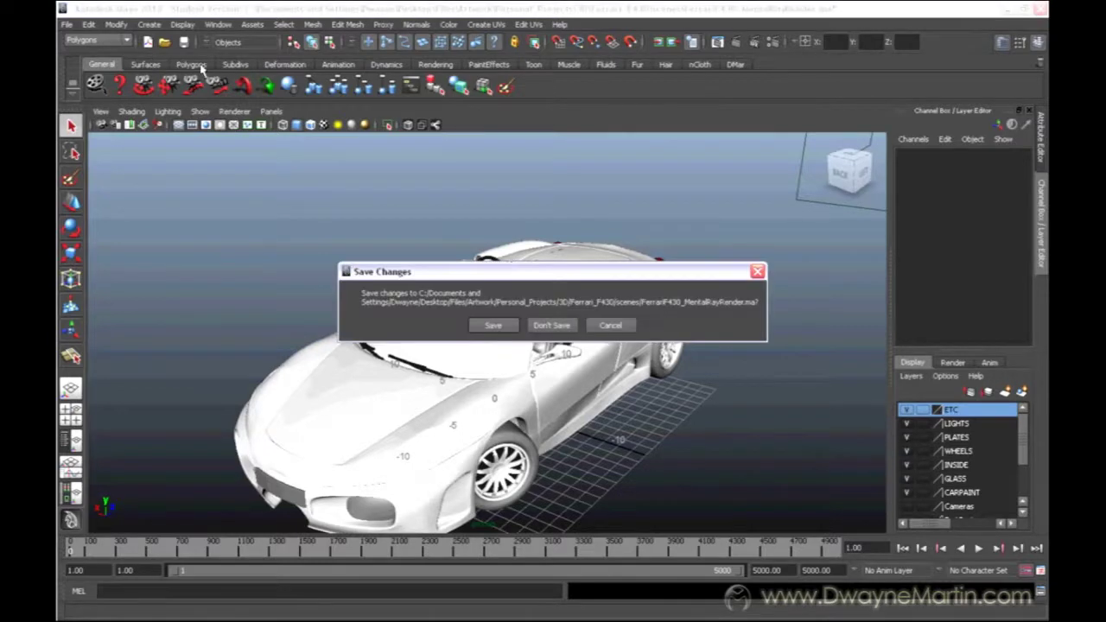
pyautogui.click(552, 326)
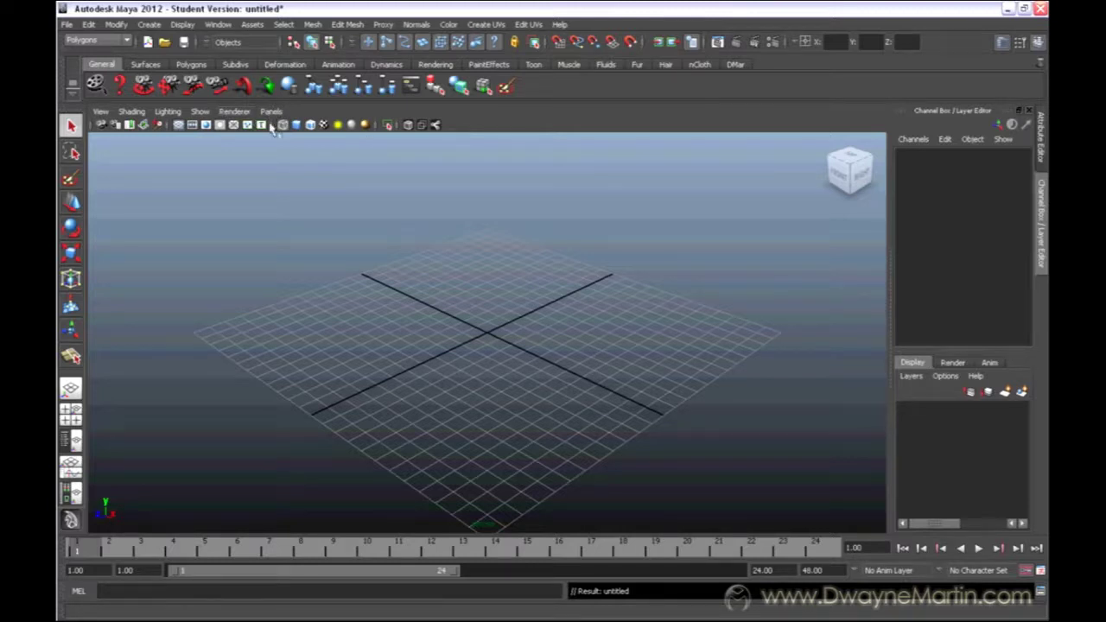
pyautogui.keyDown('alt'); pyautogui.moveTo(466, 353); pyautogui.dragTo(491, 346); pyautogui.keyUp('alt')
pyautogui.keyDown('alt'); pyautogui.moveTo(645, 303); pyautogui.dragTo(623, 287); pyautogui.keyUp('alt')
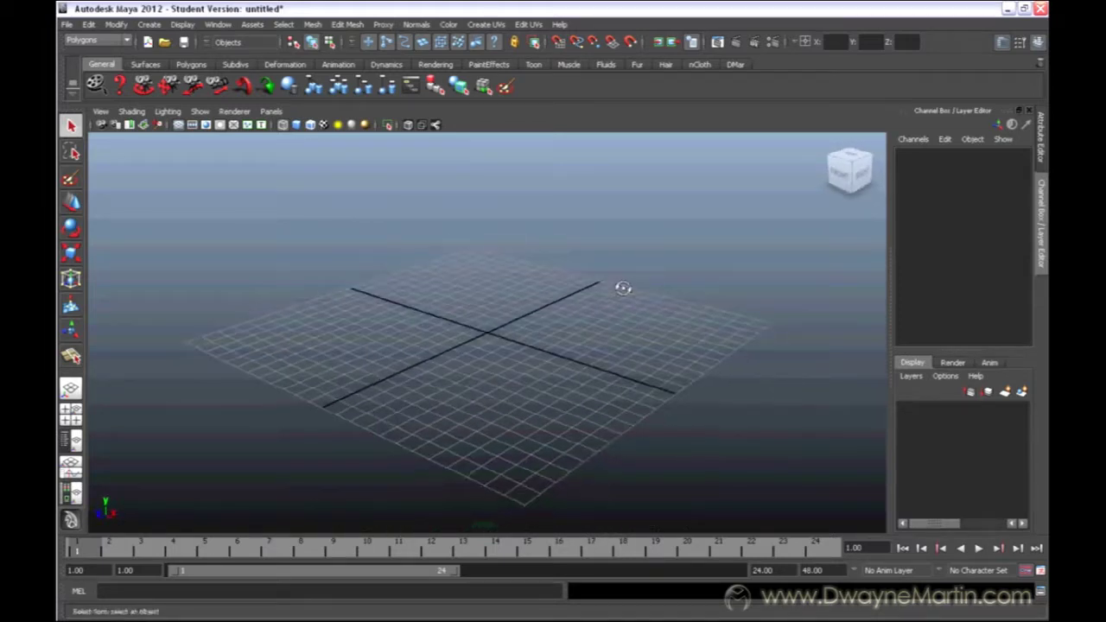
# Apply the Panels > Saved Layouts > Four View layout to the viewport
pyautogui.click(271, 112)
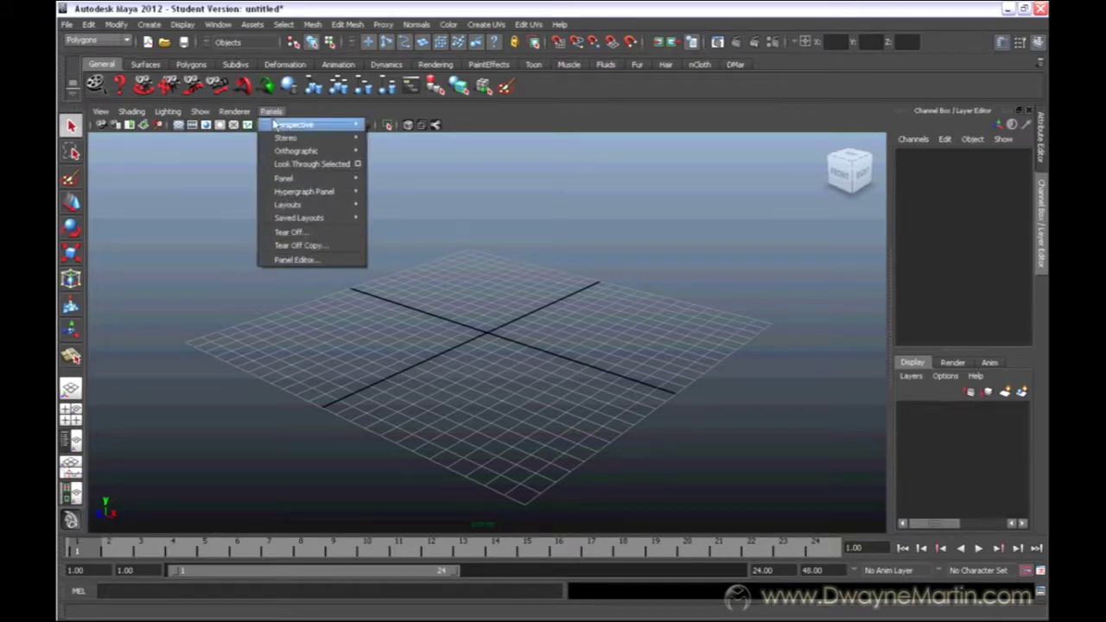
pyautogui.moveTo(284, 222)
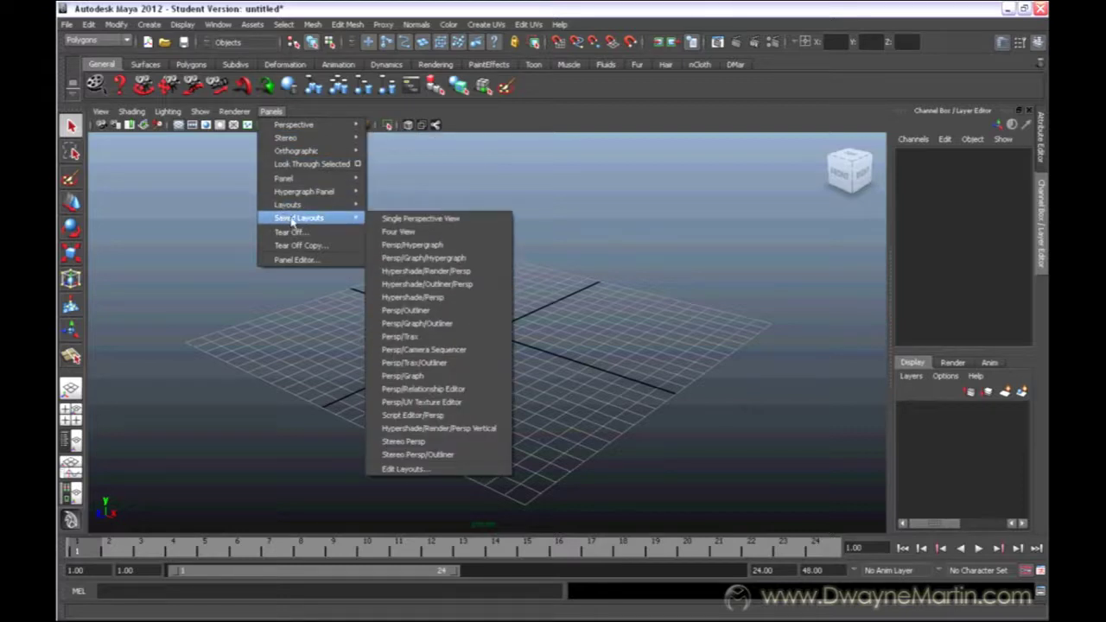
pyautogui.click(404, 234)
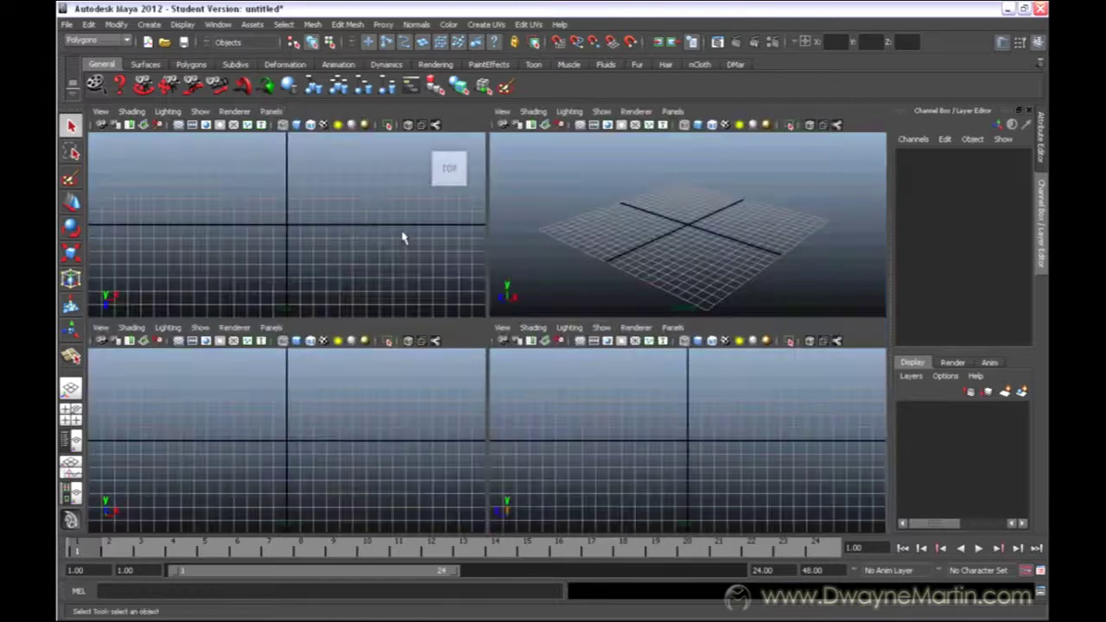
pyautogui.click(709, 234)
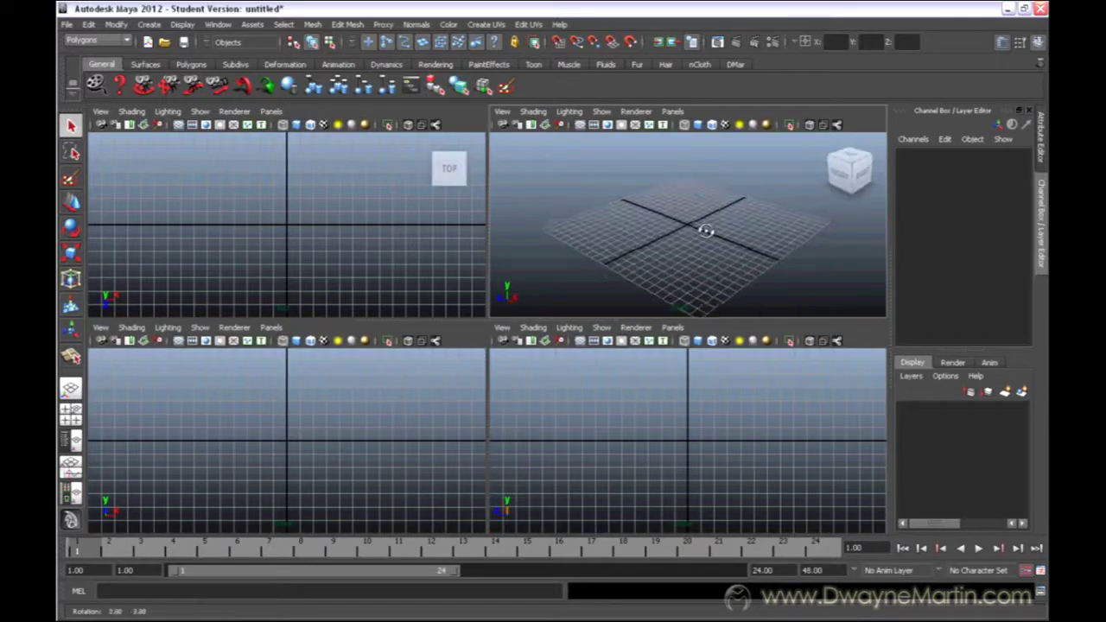
pyautogui.click(329, 244)
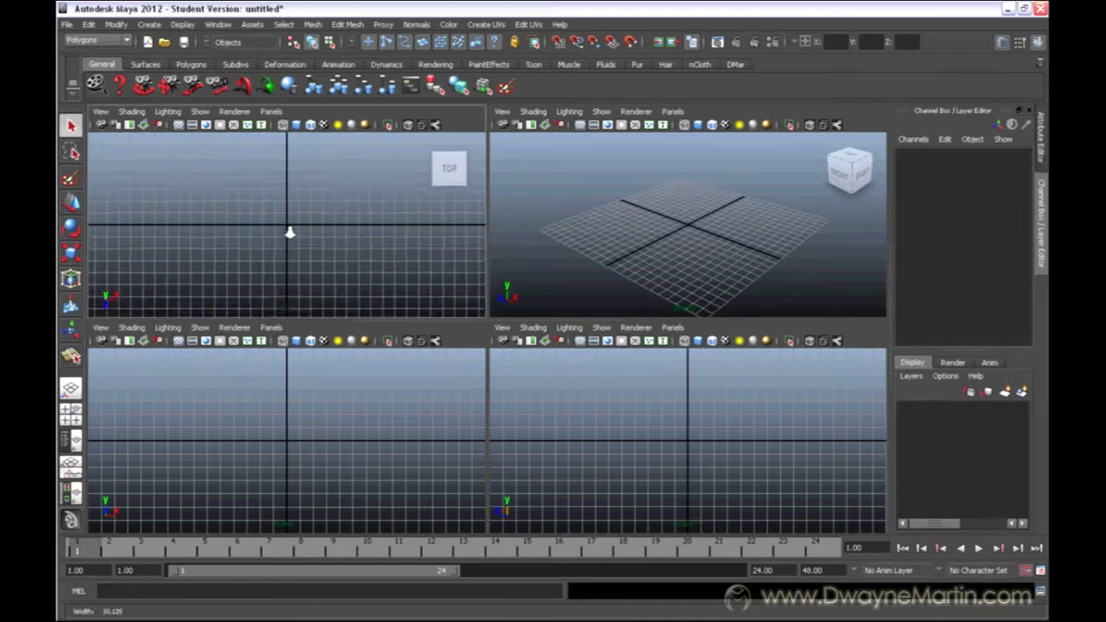
pyautogui.click(379, 443)
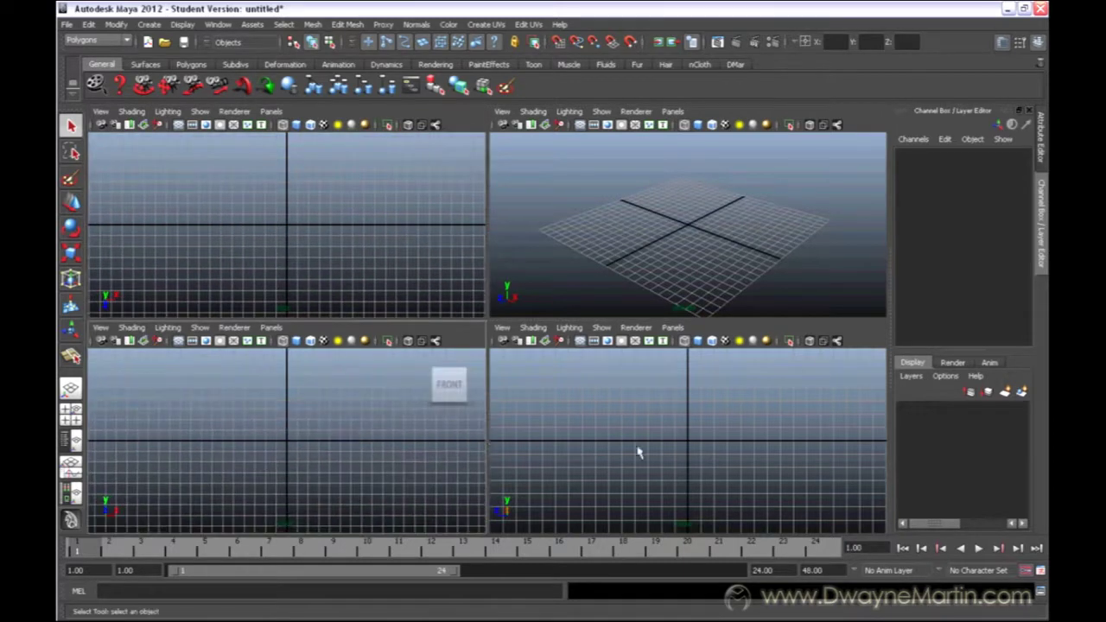
pyautogui.click(647, 441)
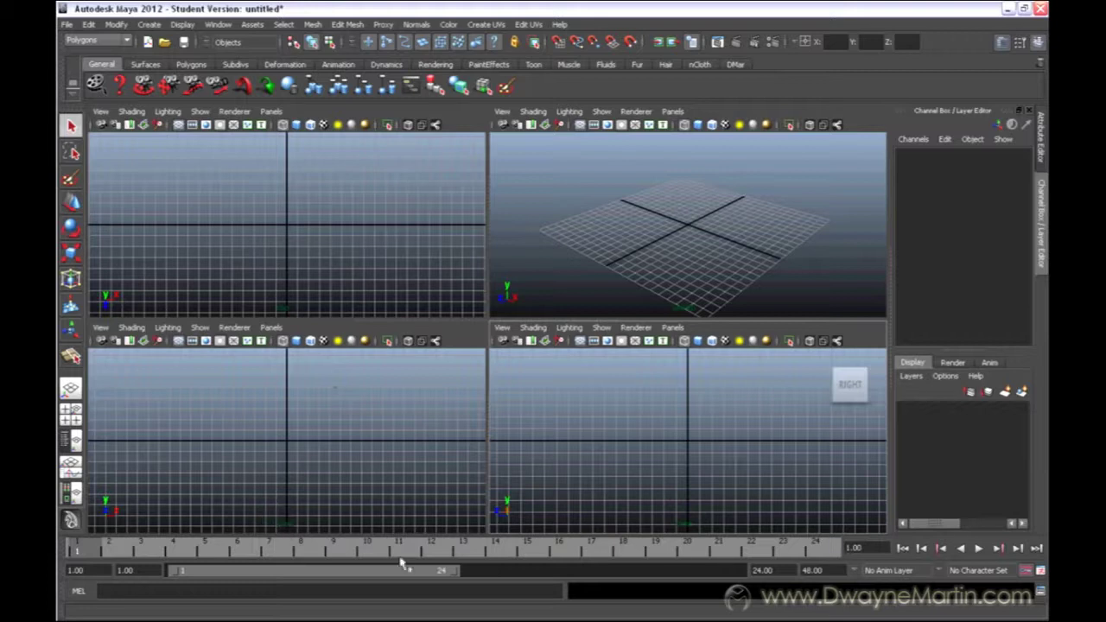
pyautogui.click(717, 254)
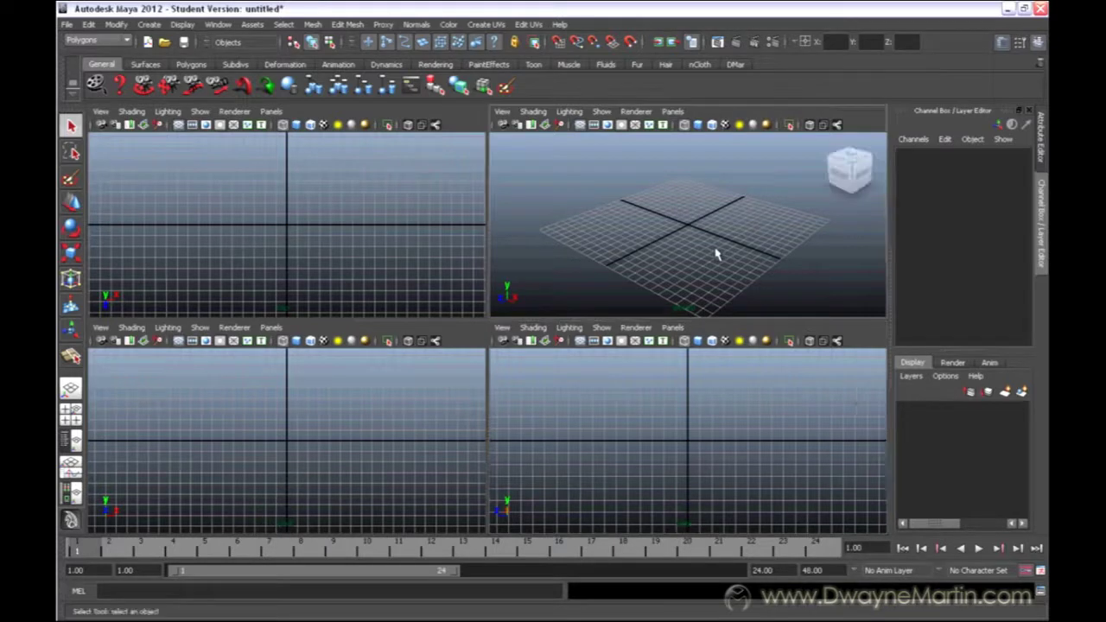
pyautogui.click(420, 228)
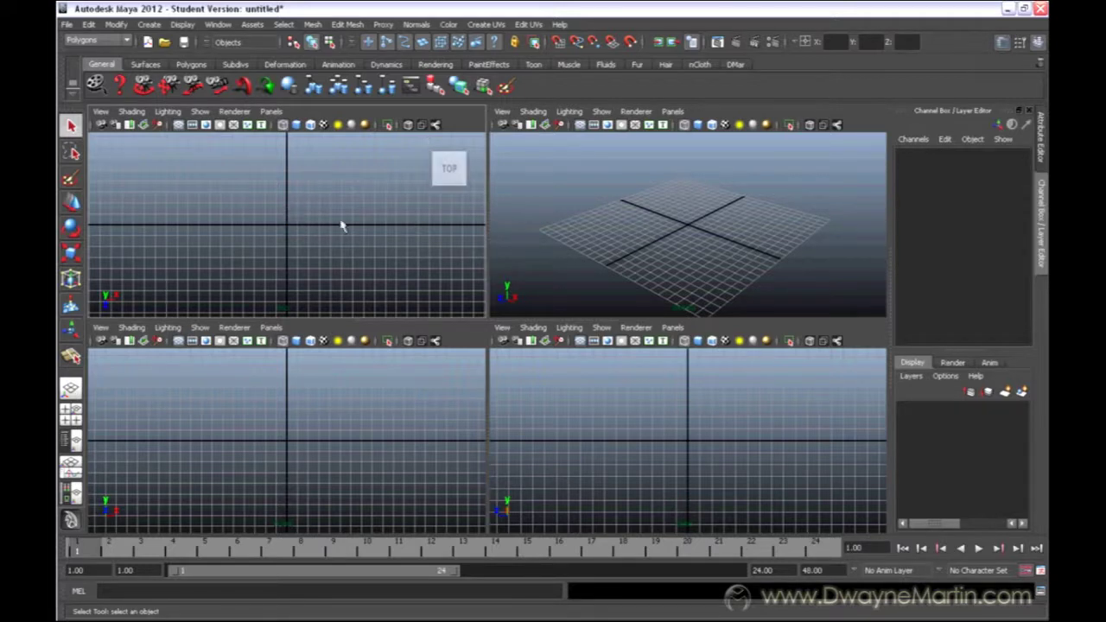
pyautogui.click(370, 387)
pyautogui.click(698, 427)
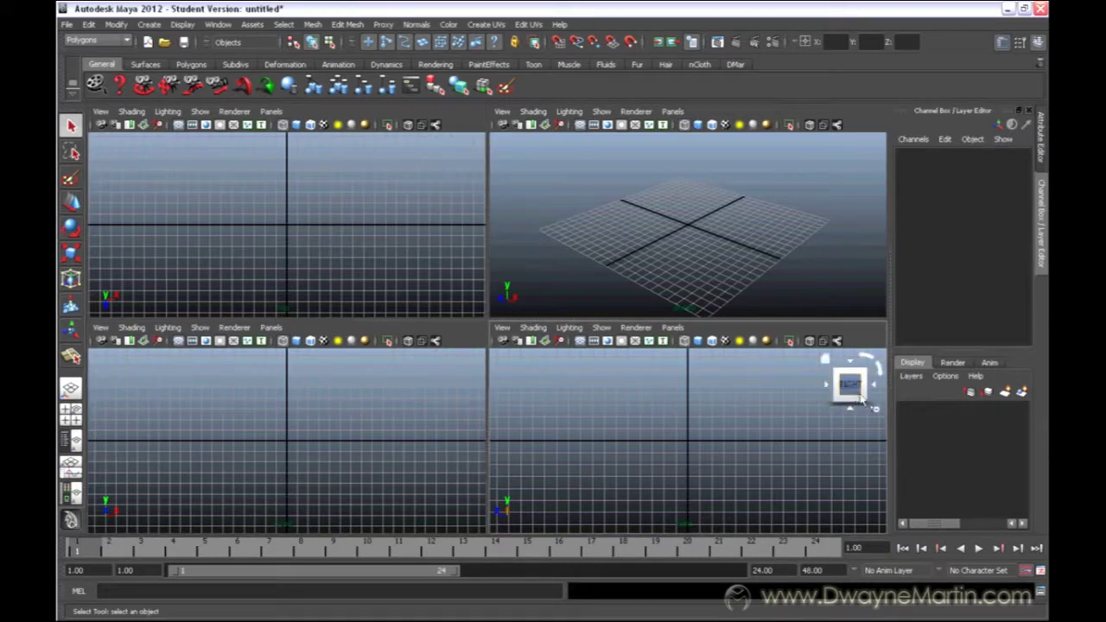
pyautogui.click(681, 223)
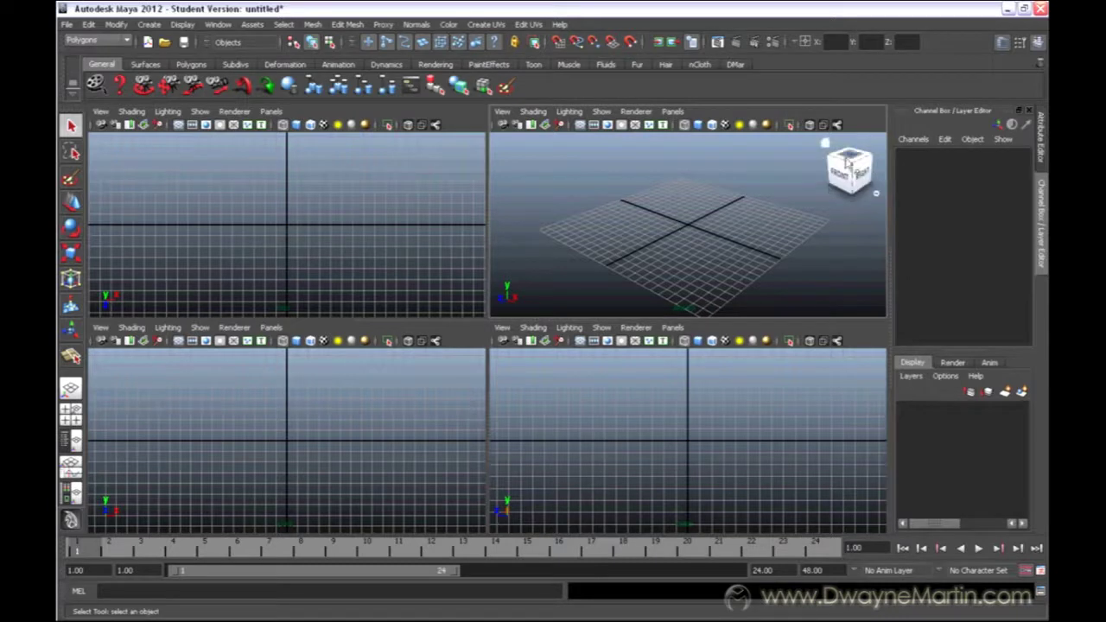
pyautogui.keyDown('alt'); pyautogui.moveTo(795, 208); pyautogui.dragTo(691, 254); pyautogui.keyUp('alt')
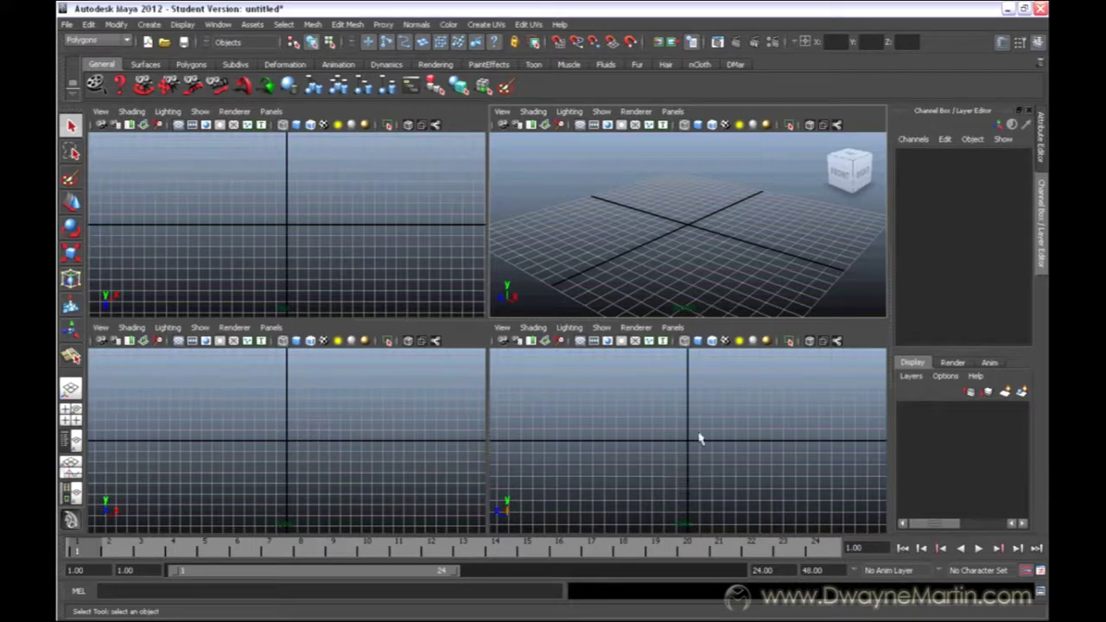
pyautogui.keyDown('alt'); pyautogui.moveTo(714, 189); pyautogui.dragTo(670, 222); pyautogui.keyUp('alt')
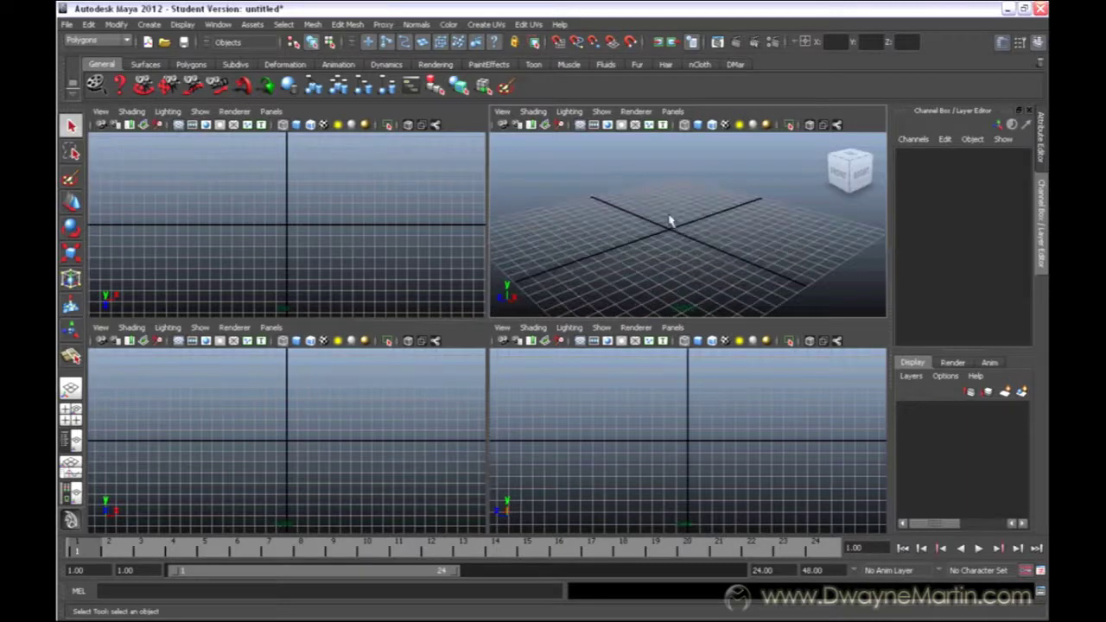